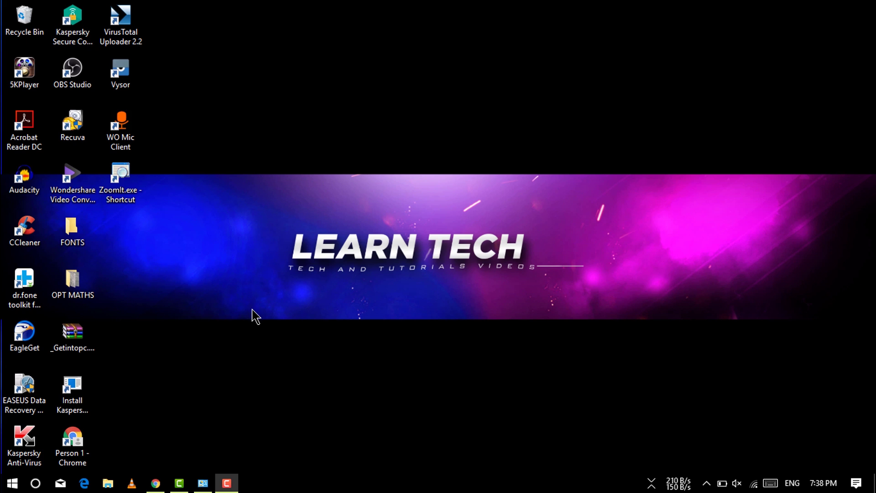
Step: Bring Chrome forward and select the shared Google Drive folder's web address
left_click(156, 483)
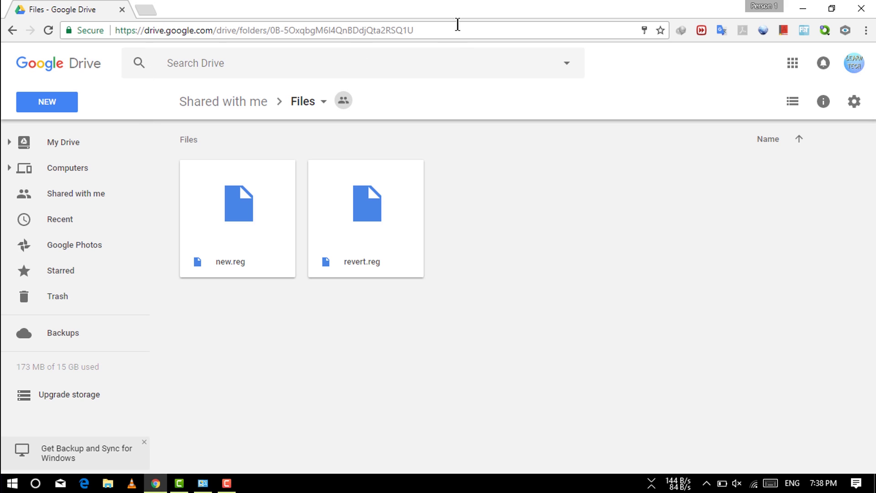
left_click(441, 32)
left_click(440, 29)
left_click_drag(402, 28, 78, 33)
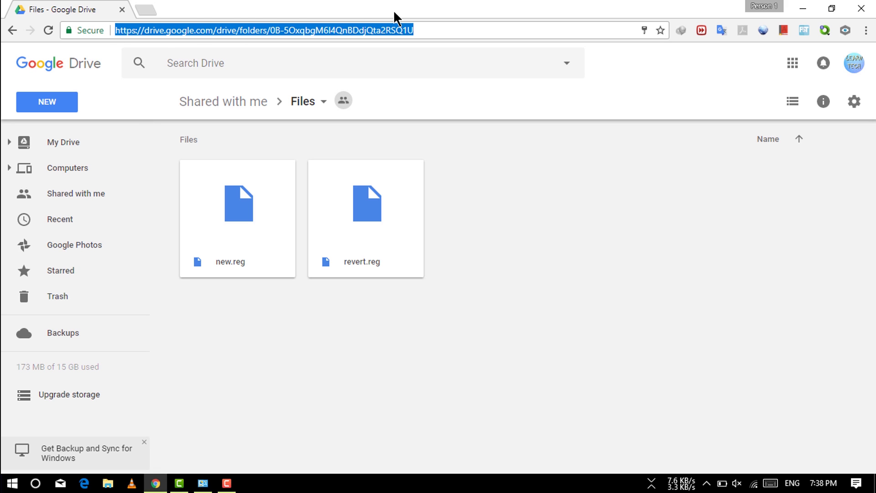
left_click(455, 32)
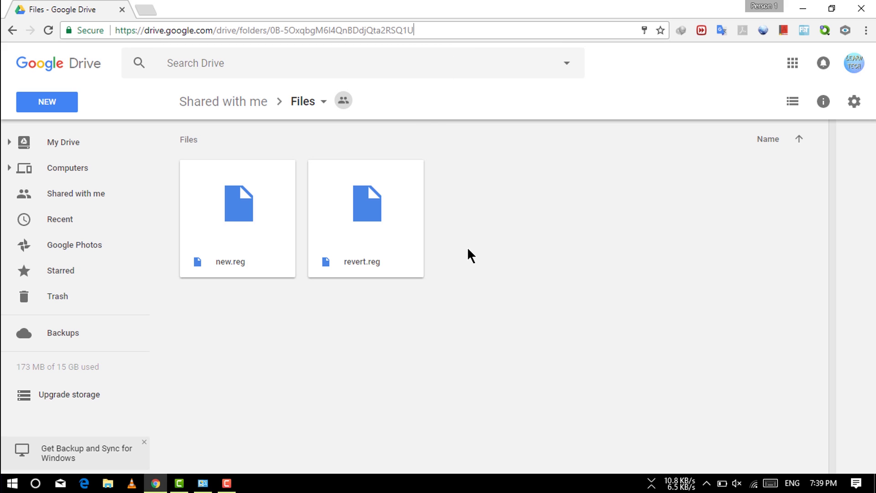
Step: Select new.reg and revert.reg together and download them as a zip
left_click(452, 292)
mouse_move(417, 288)
left_mouse_down()
mouse_move(230, 177)
mouse_move(179, 177)
mouse_move(179, 155)
left_mouse_up()
key("Escape")
left_click_drag(455, 287, 210, 180)
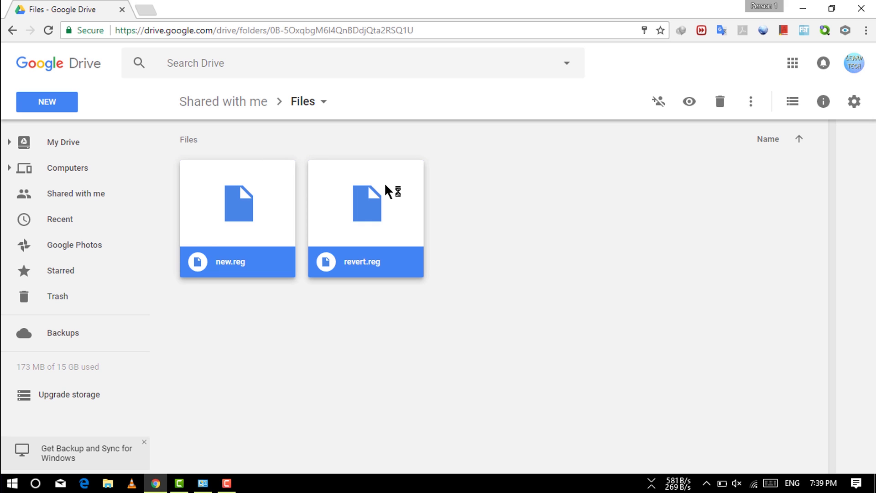
left_click(751, 103)
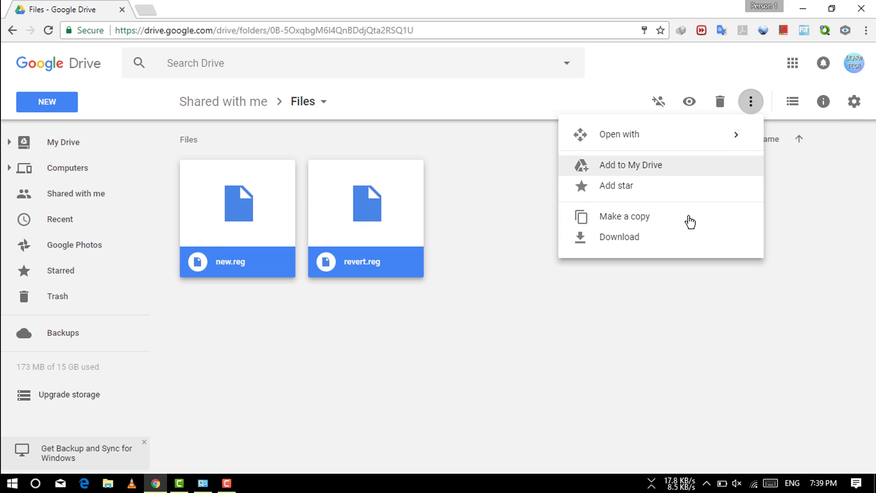
left_click(619, 239)
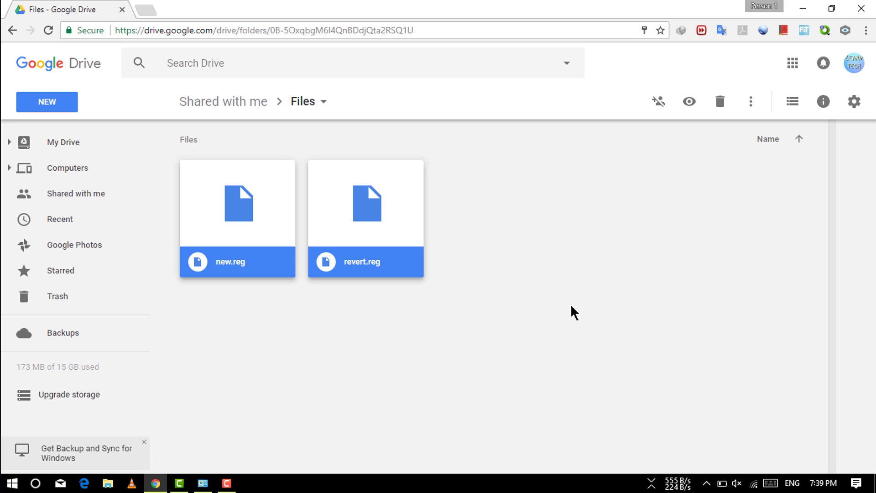
Step: From chrome://downloads in a new tab, show the drive-download zip in its folder
left_click(144, 11)
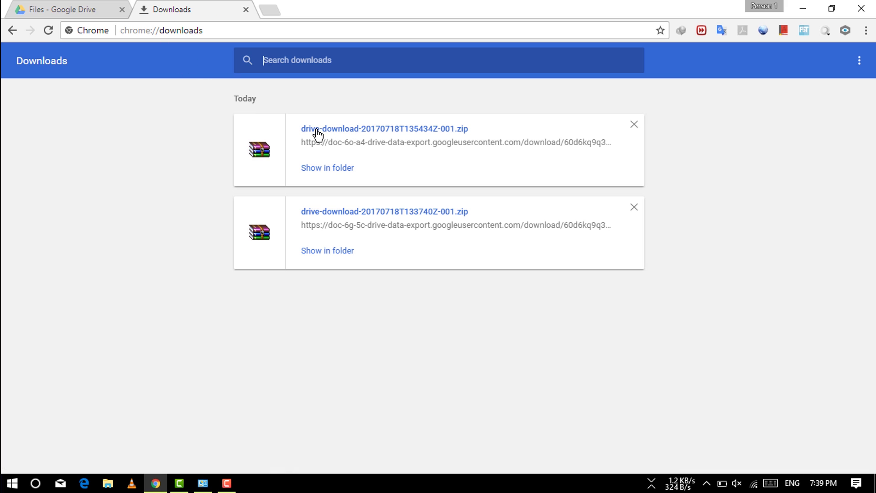
left_click(336, 178)
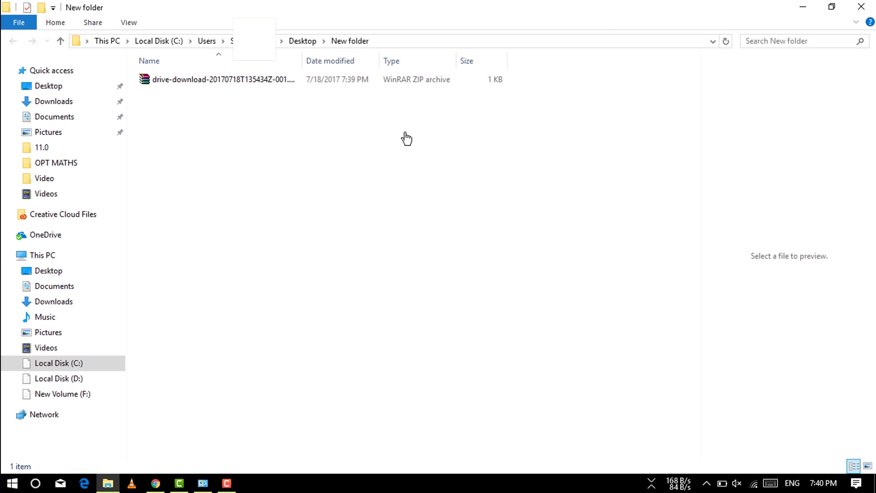
Step: Extract the drive-download zip here so new.reg and revert.reg land in New folder
right_click(360, 82)
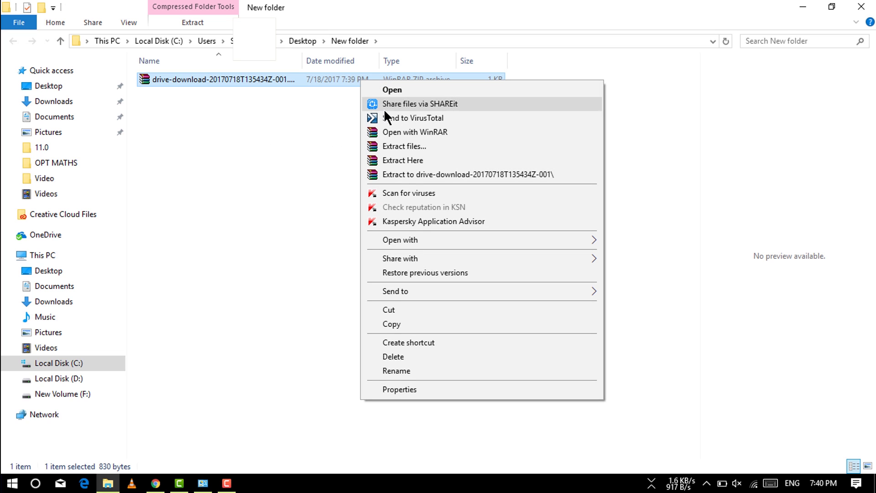
left_click(406, 157)
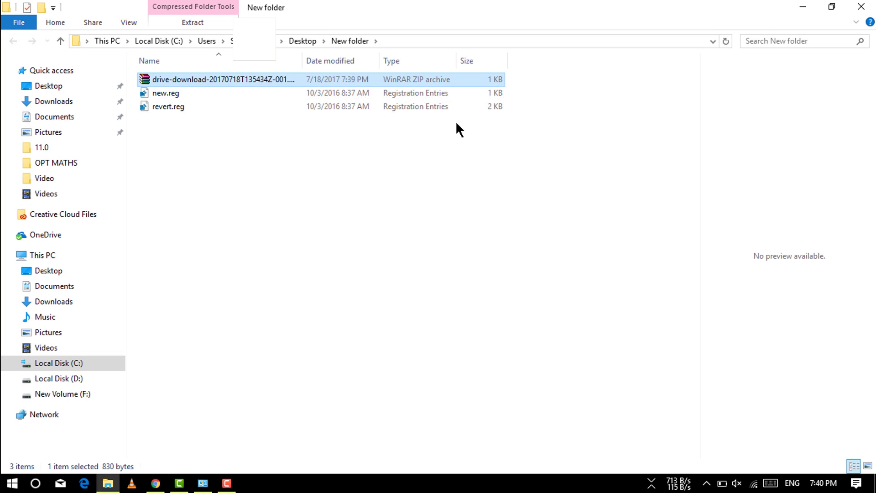
left_click_drag(457, 123, 404, 115)
left_click(300, 250)
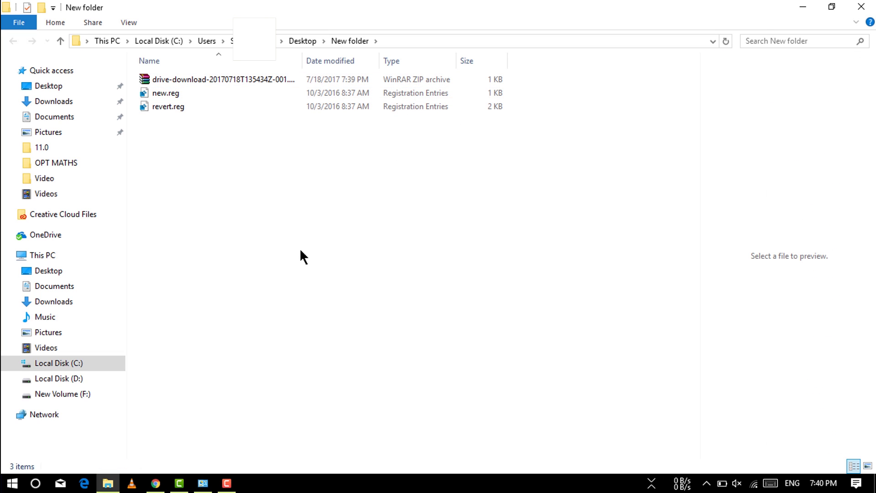
Step: Switch Control Panel to Small icons view and open Fonts
left_click(203, 483)
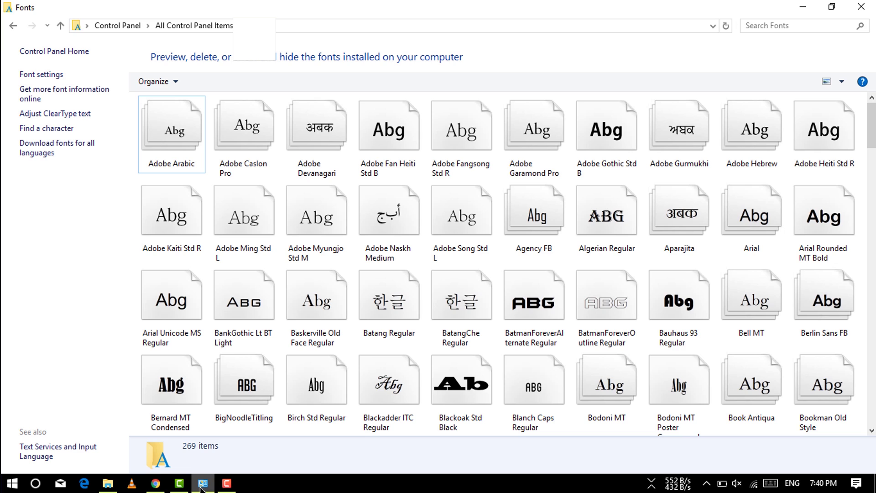
left_click(116, 22)
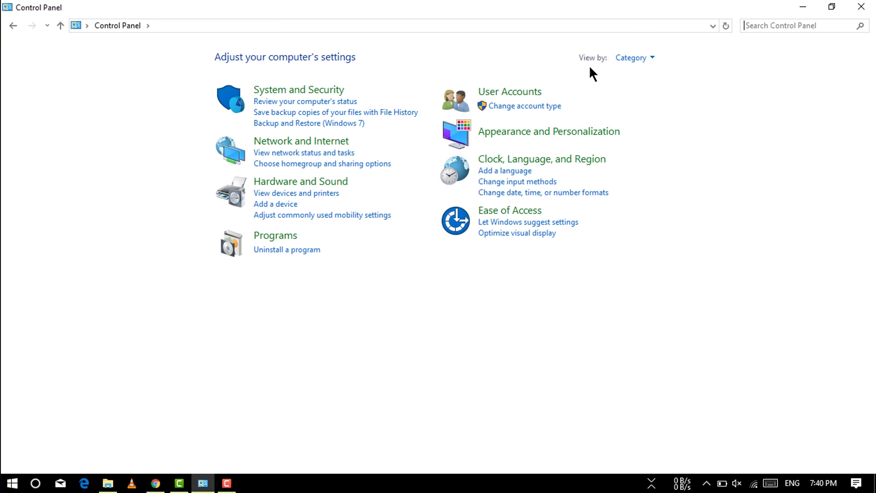
left_click(637, 59)
left_click(646, 109)
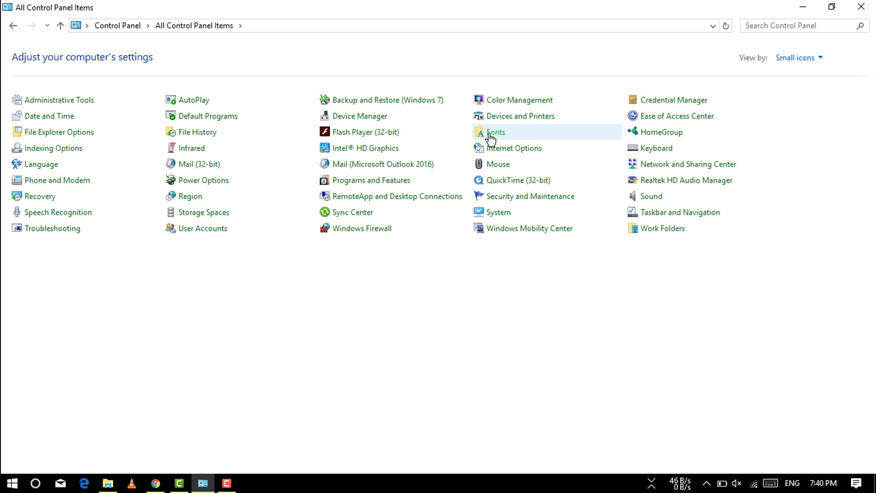
left_click(489, 133)
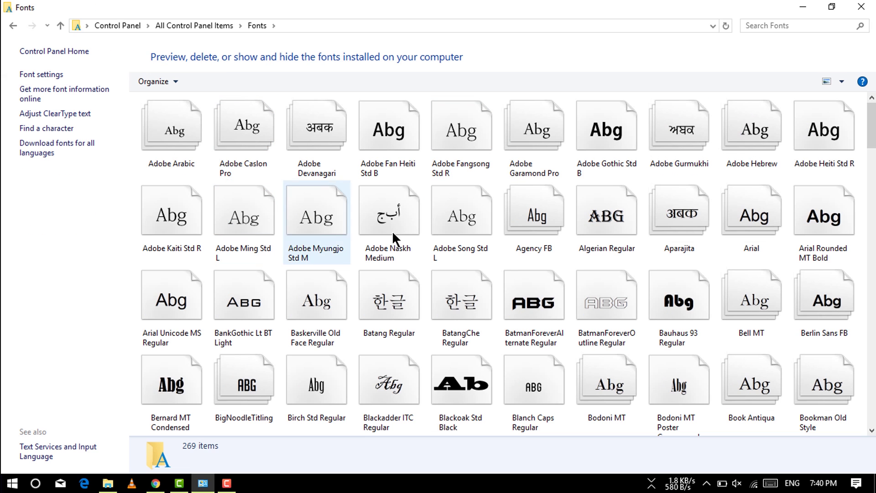
Step: Scroll down the font list and select Comic Sans MS to view its details
scroll(465, 270, "down", 2)
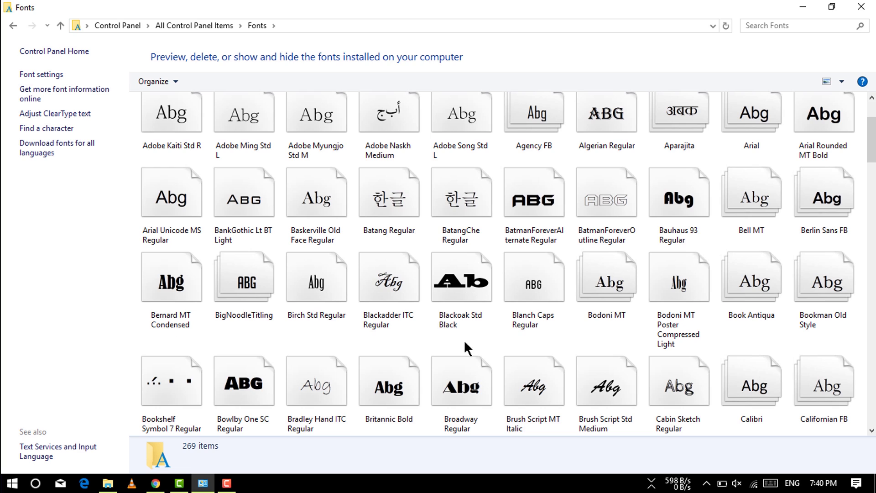
scroll(382, 356, "down", 5)
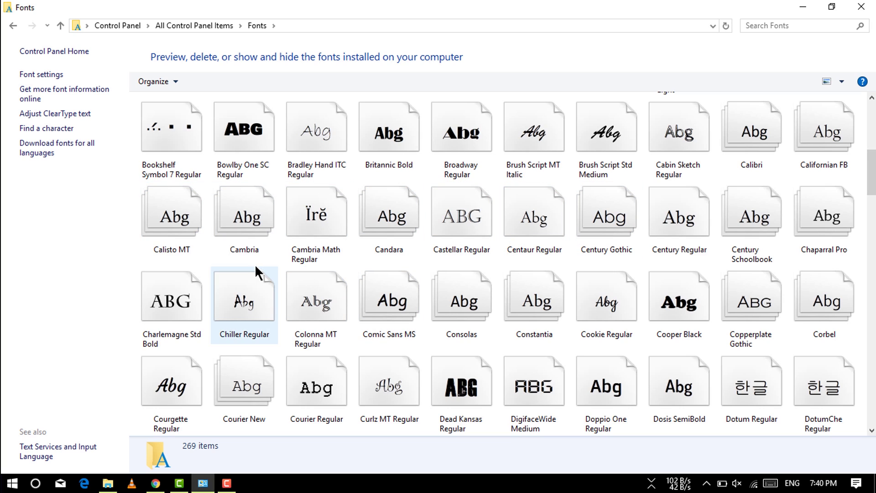
left_click(391, 326)
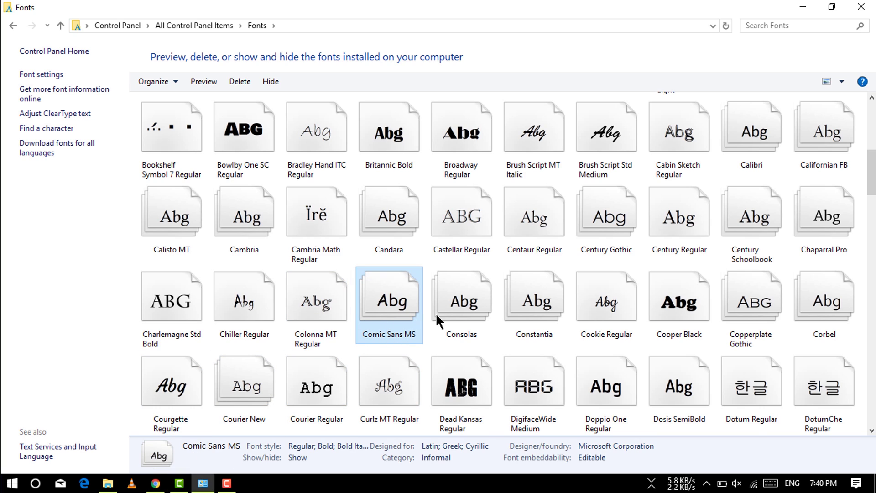
Step: Open new.reg in a maximized Notepad window for editing
left_click(804, 8)
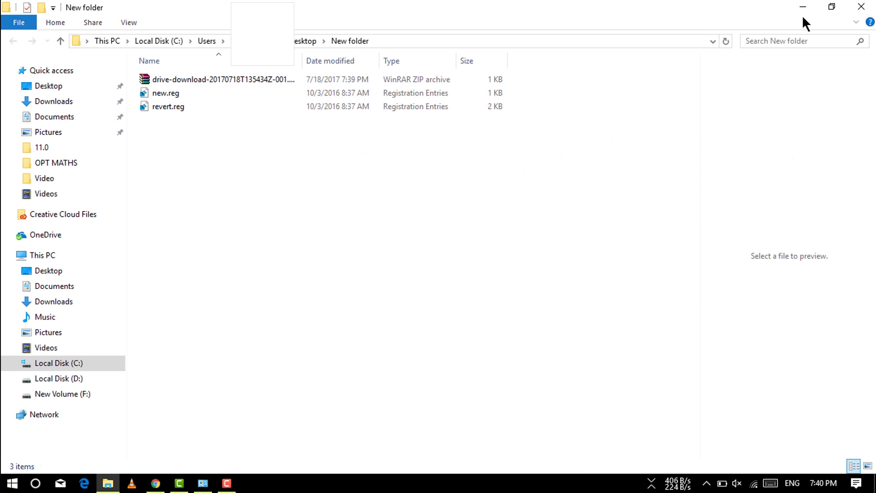
left_click(253, 88)
right_click(254, 95)
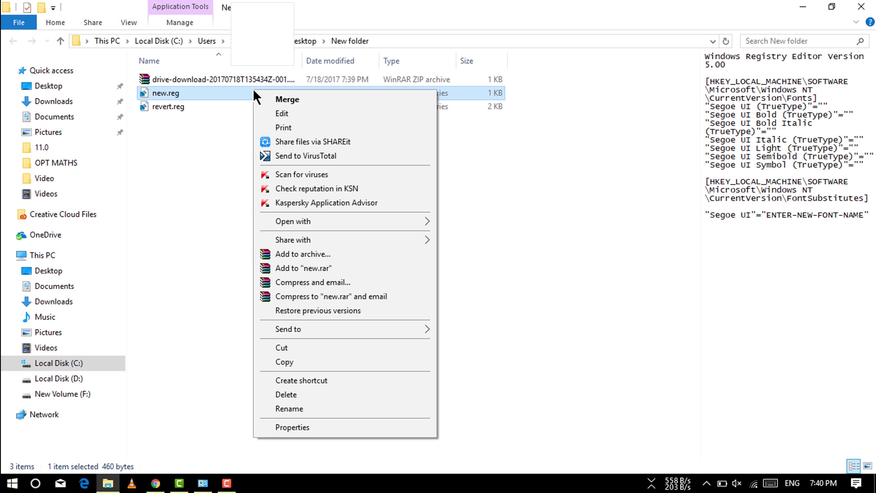
left_click(286, 113)
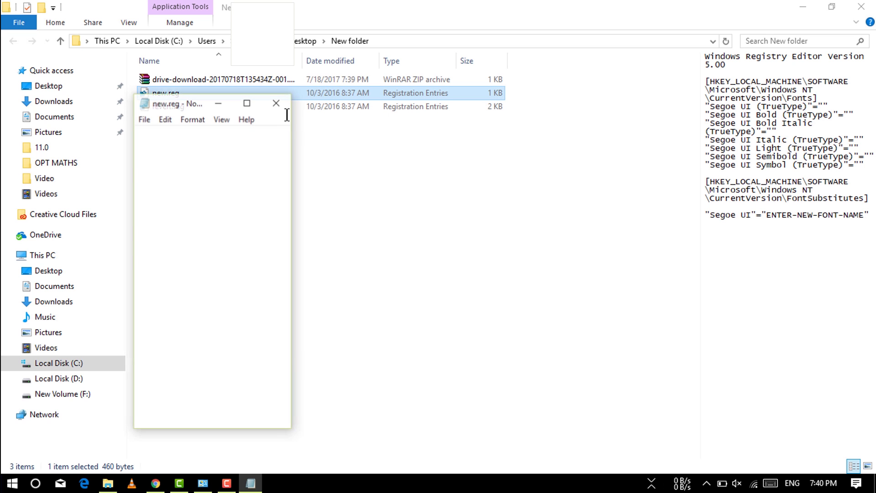
left_click(247, 100)
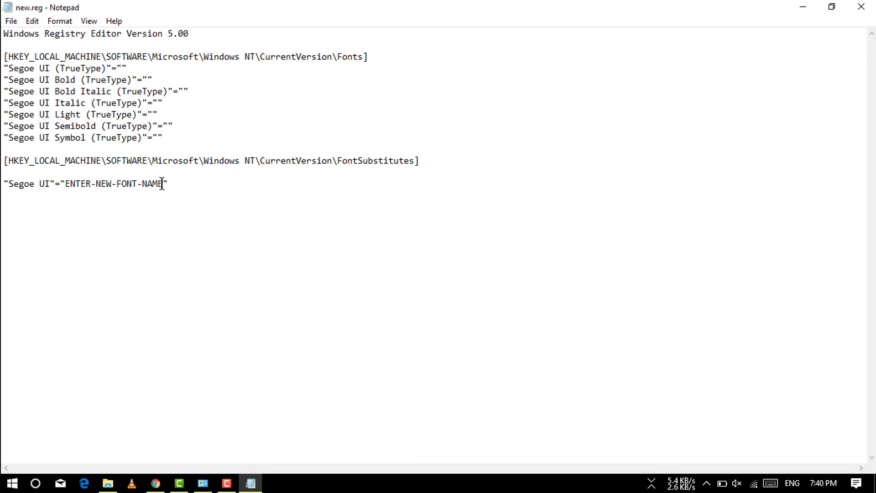
Step: Replace the ENTER-NEW-FONT-NAME placeholder with 'Comic Sans MS'
left_click_drag(162, 183, 74, 191)
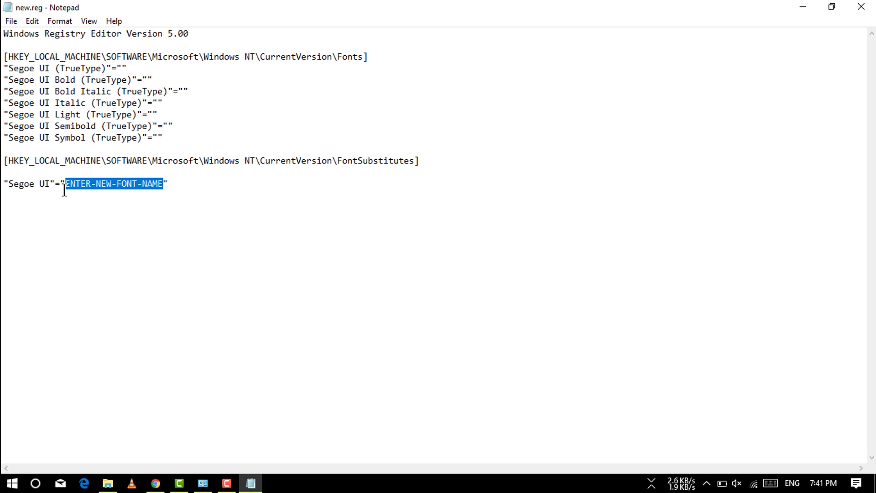
key("BackSpace")
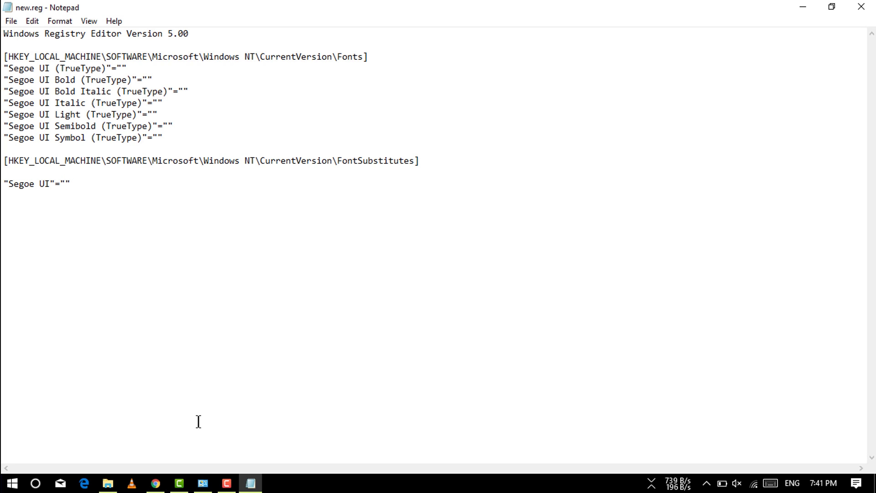
left_click(202, 482)
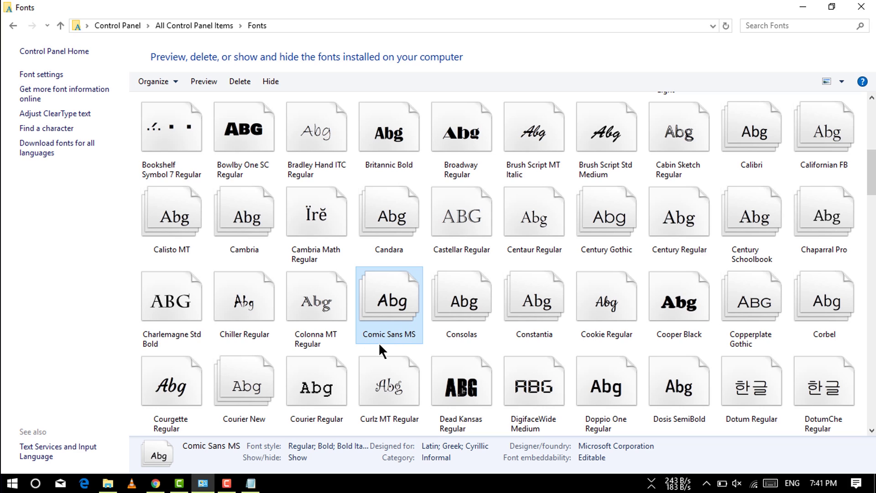
left_click(250, 483)
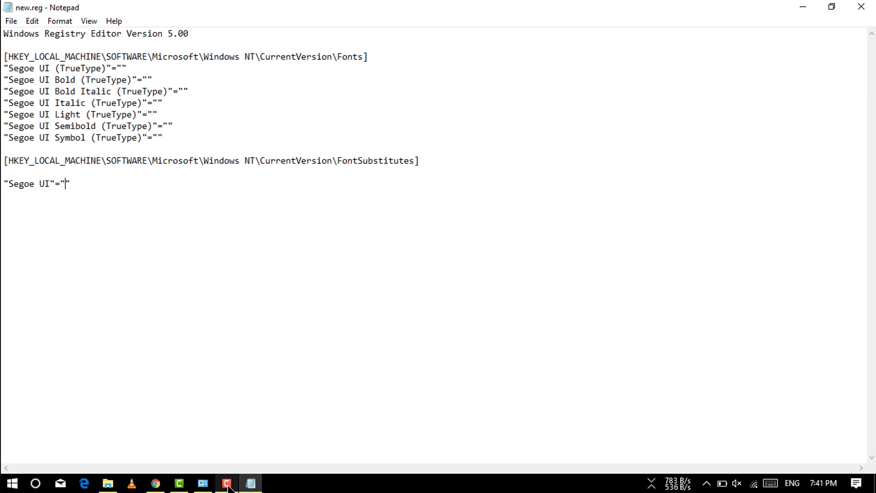
type("C")
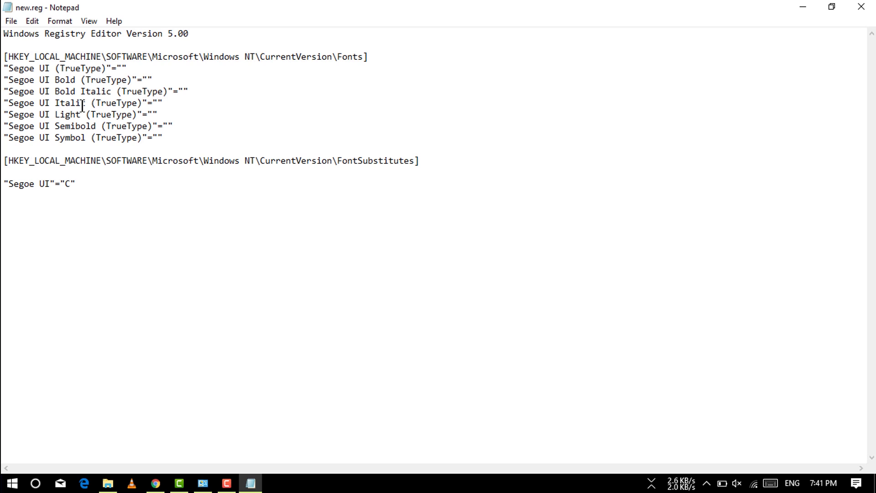
type("omic Sa")
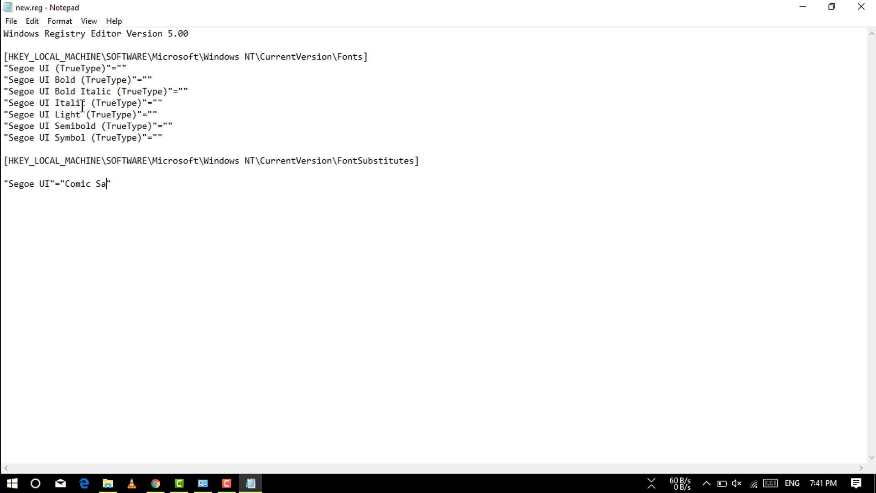
type("ns MS")
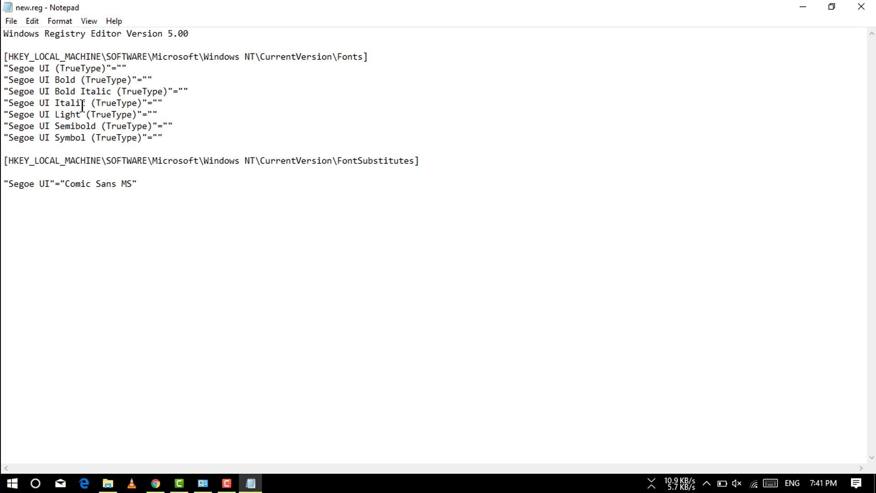
Step: Save new.reg and minimize Notepad
left_click(14, 23)
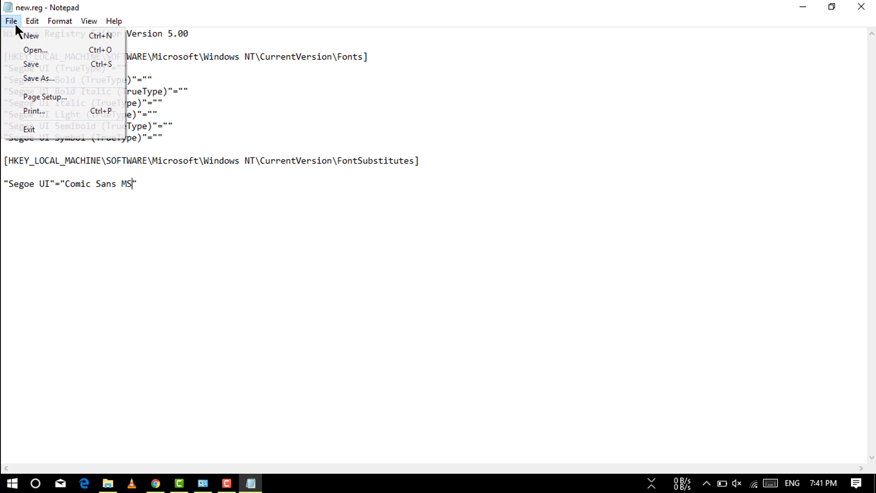
left_click(29, 64)
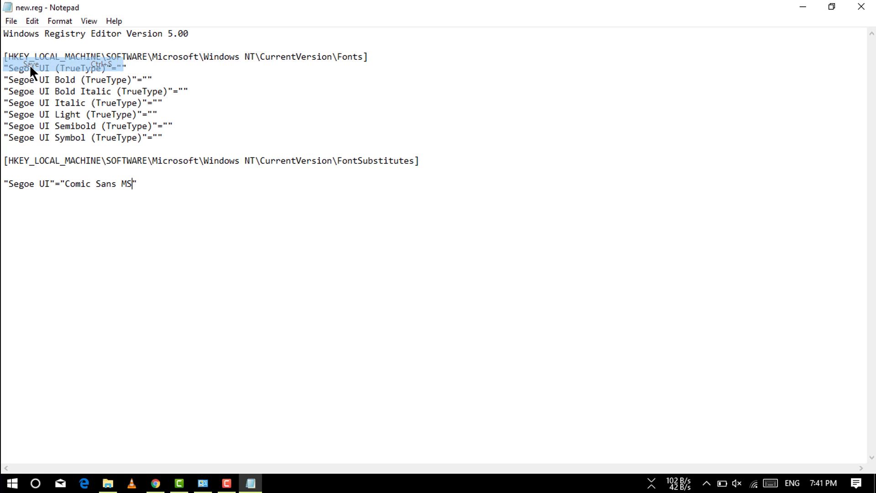
left_click(803, 7)
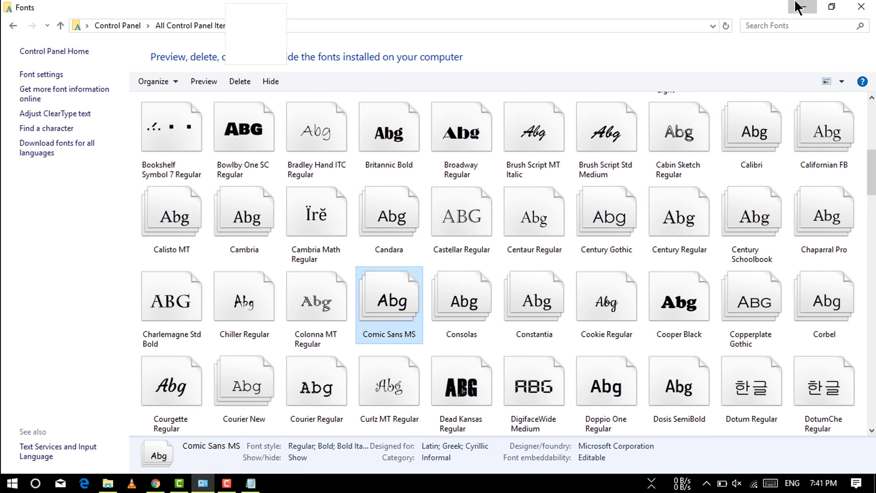
Step: Merge new.reg into the registry and confirm the Registry Editor warning with Yes
left_click(803, 7)
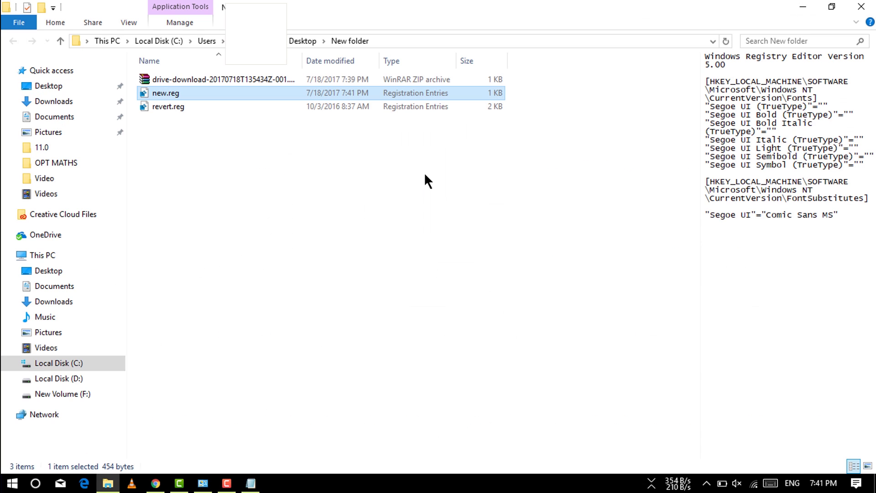
right_click(188, 92)
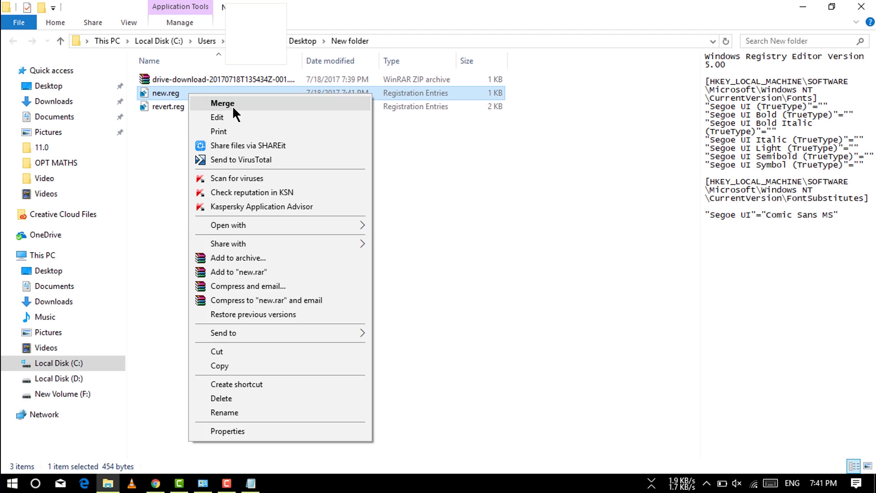
left_click(232, 105)
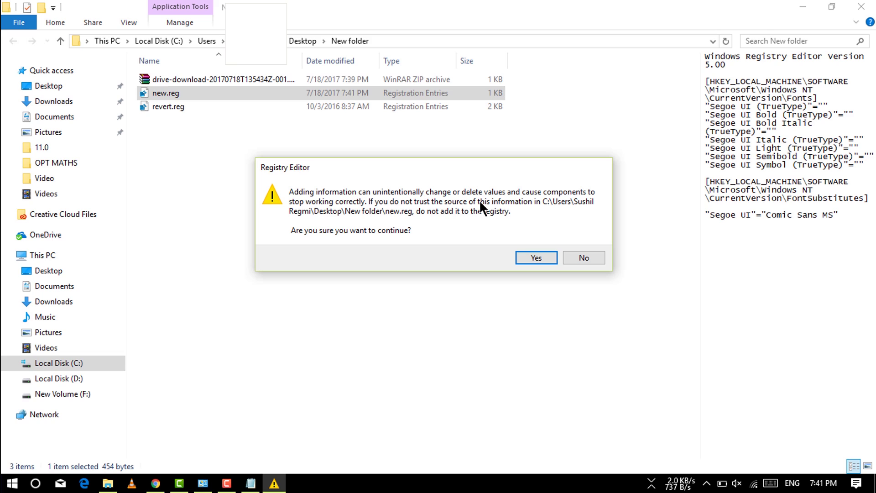
left_click_drag(496, 245, 559, 273)
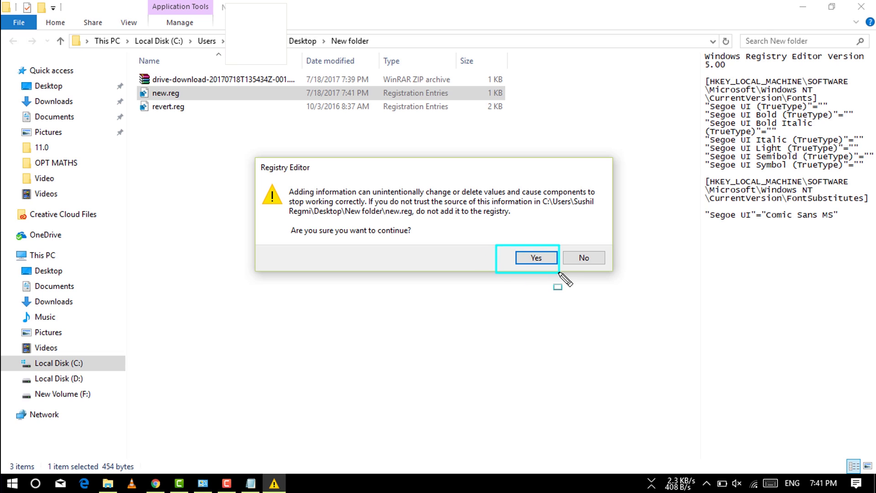
left_click(538, 258)
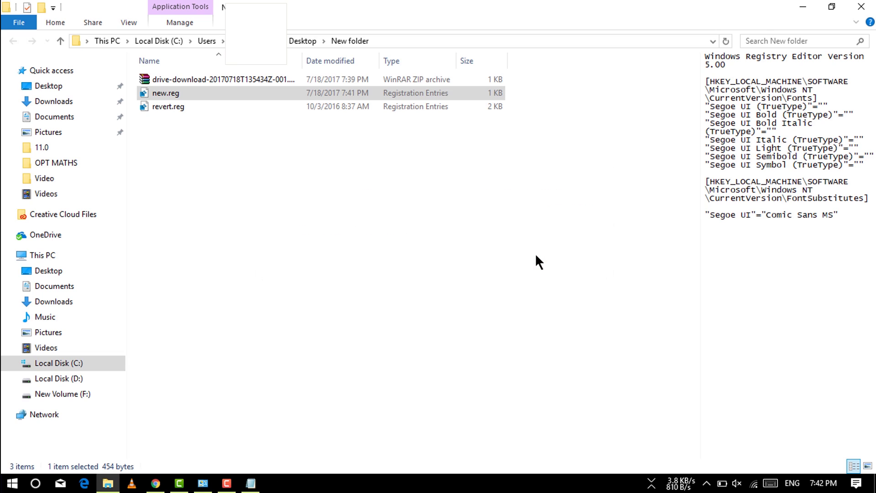
Step: Dismiss the registry success message, close New folder and minimize Chrome
left_click(584, 245)
left_click(861, 6)
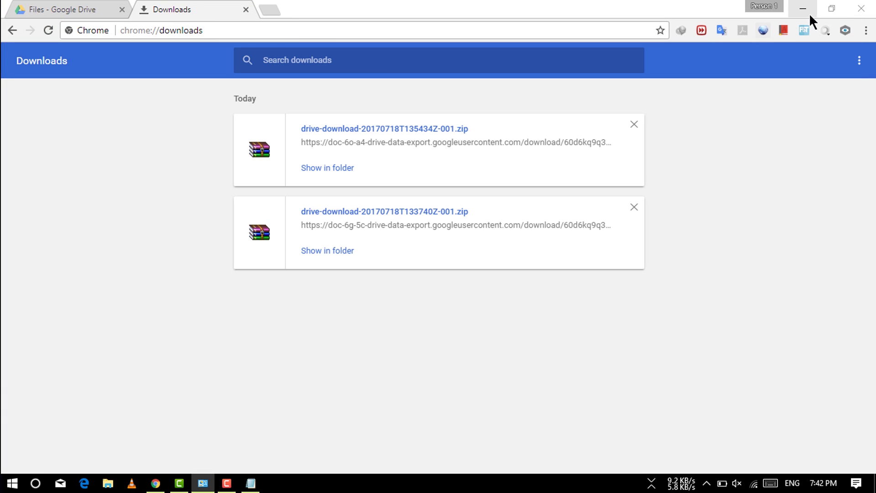
left_click(803, 8)
Step: Restart Windows through the Start button's Shut down or sign out menu
right_click(272, 118)
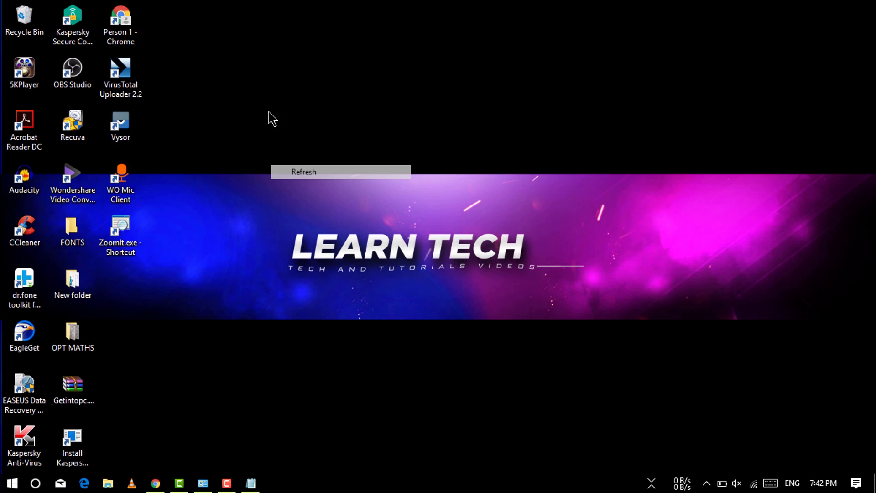
right_click(268, 102)
left_click(206, 214)
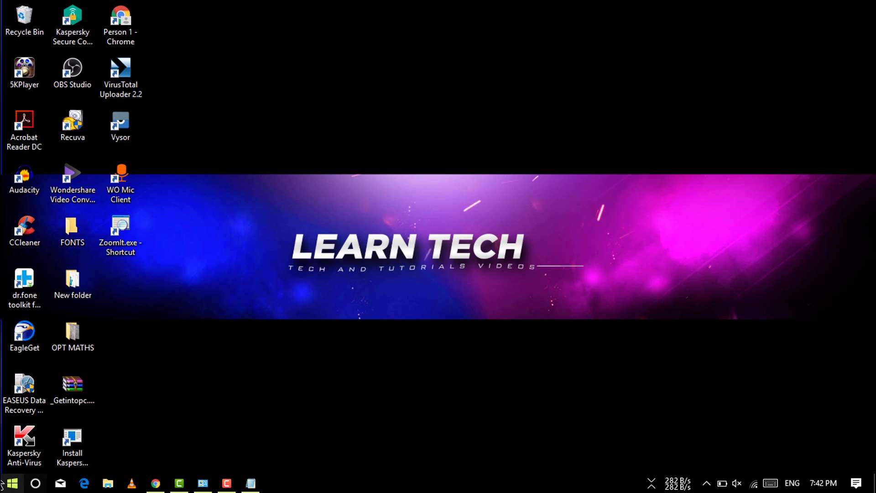
right_click(10, 483)
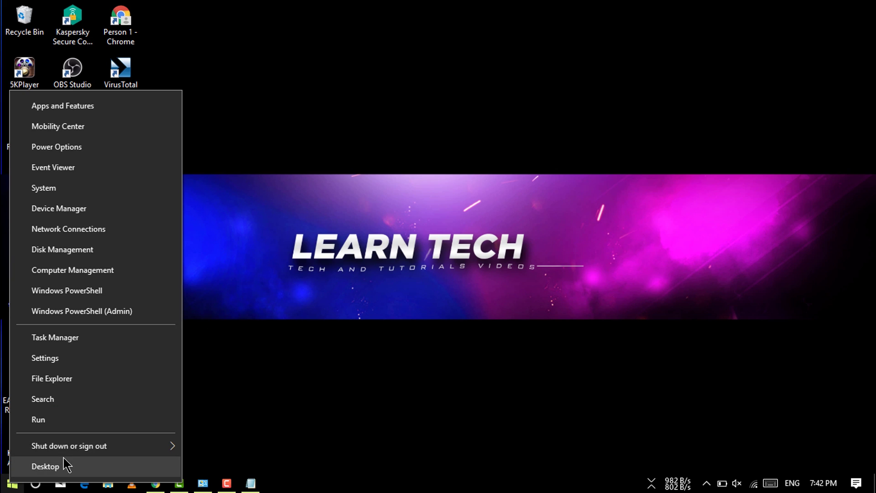
mouse_move(121, 447)
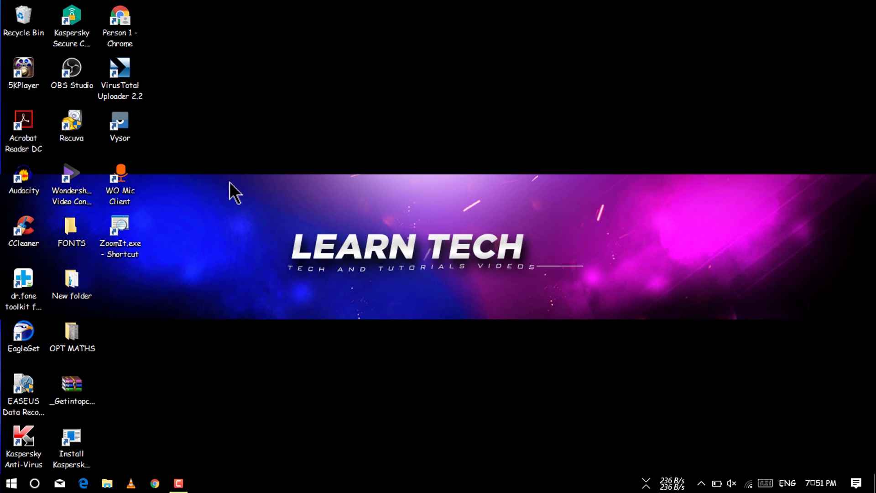
right_click(197, 121)
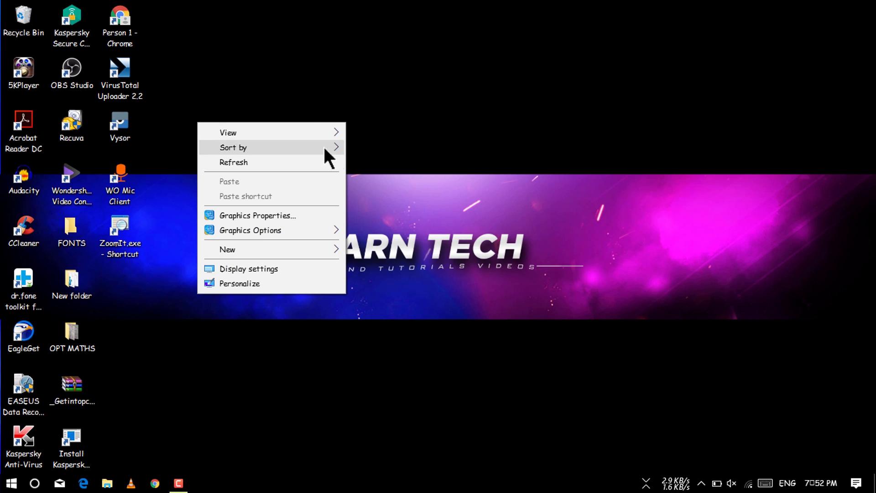
mouse_move(238, 146)
key("ctrl+2")
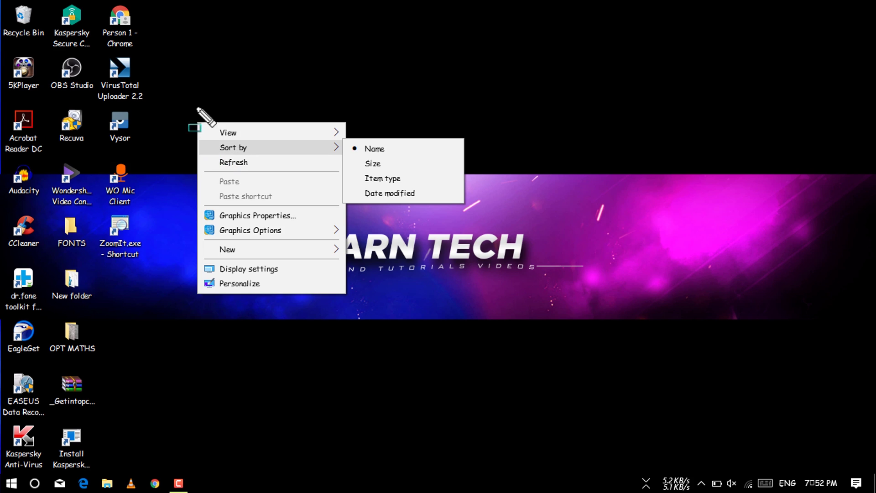
left_click(174, 85)
left_click_drag(250, 227, 429, 321)
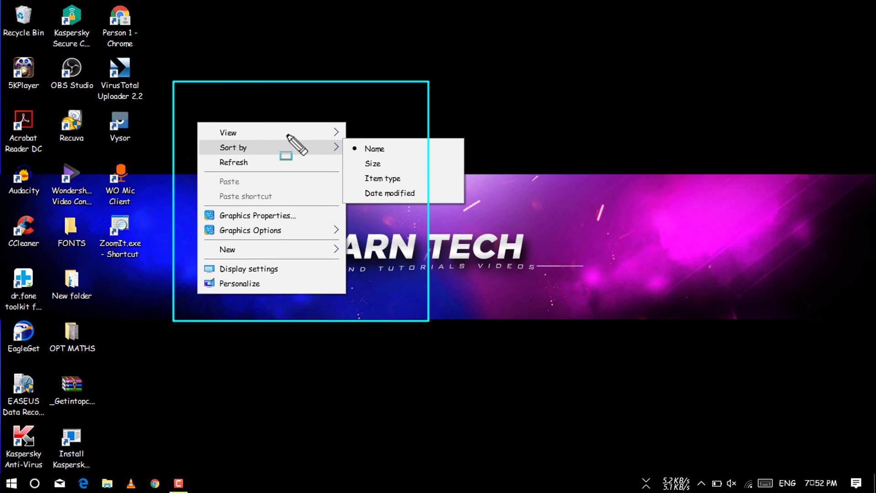
key("Escape")
right_click(220, 78)
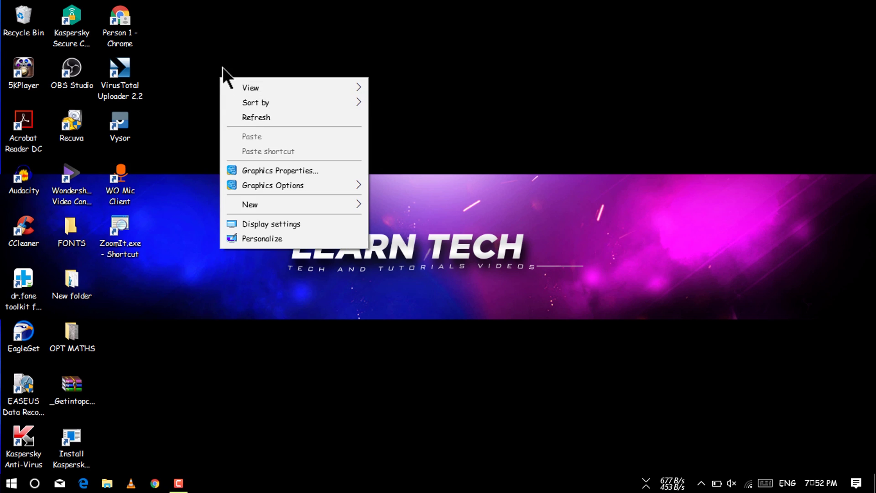